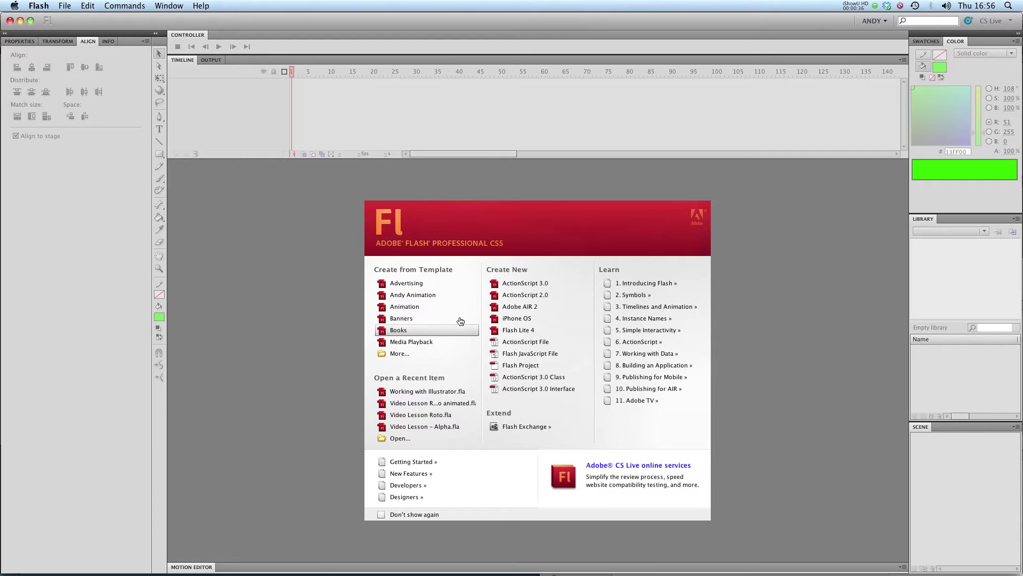
# - Browse the Advertising templates and preview the 336 x 280 Large Rectangle banner
pyautogui.click(437, 287)
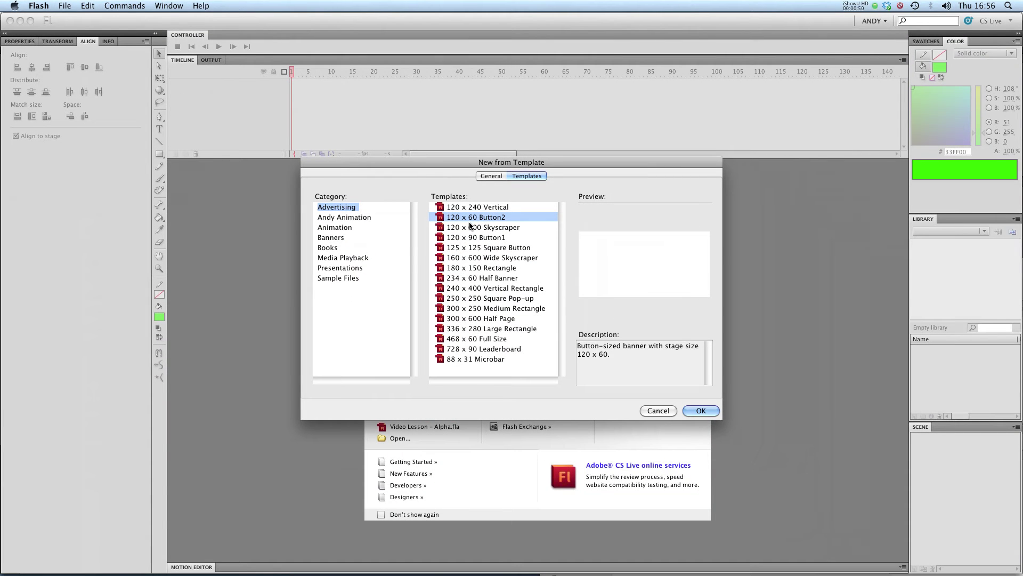
pyautogui.click(491, 327)
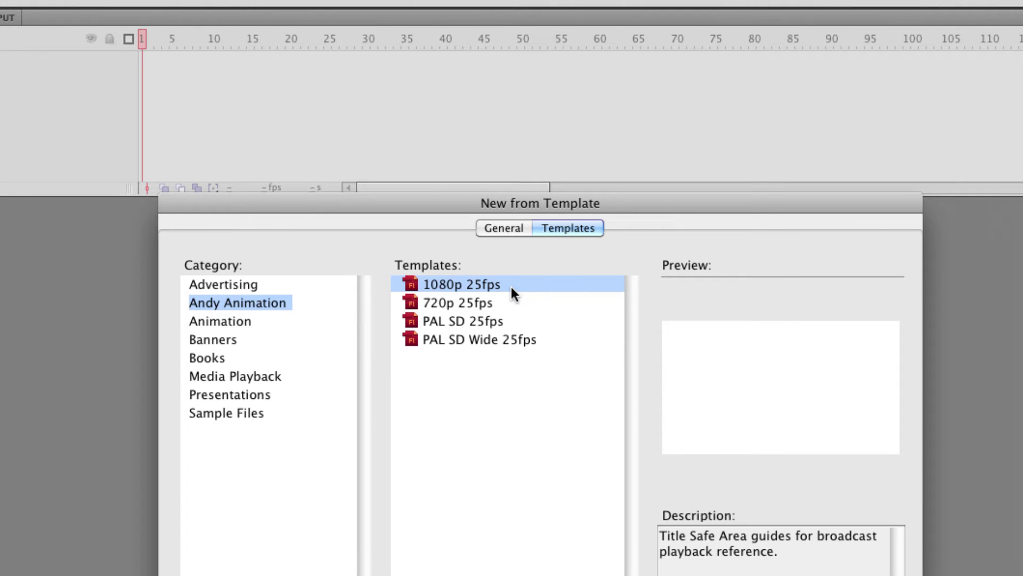
# - Compare the Andy Animation 720p 25fps, 1080p 25fps and PAL SD 25fps templates
pyautogui.click(511, 302)
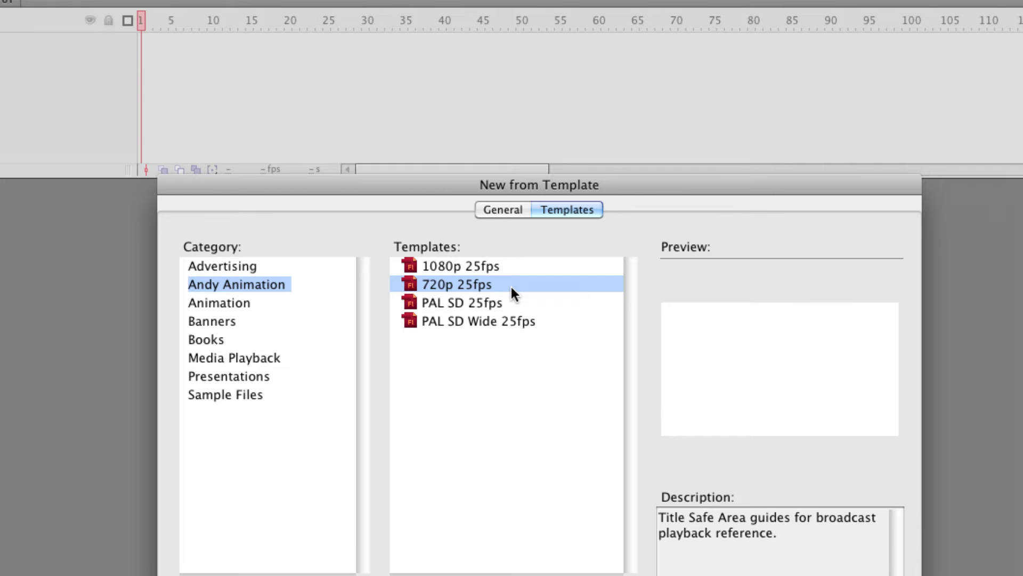
pyautogui.click(511, 274)
pyautogui.click(511, 279)
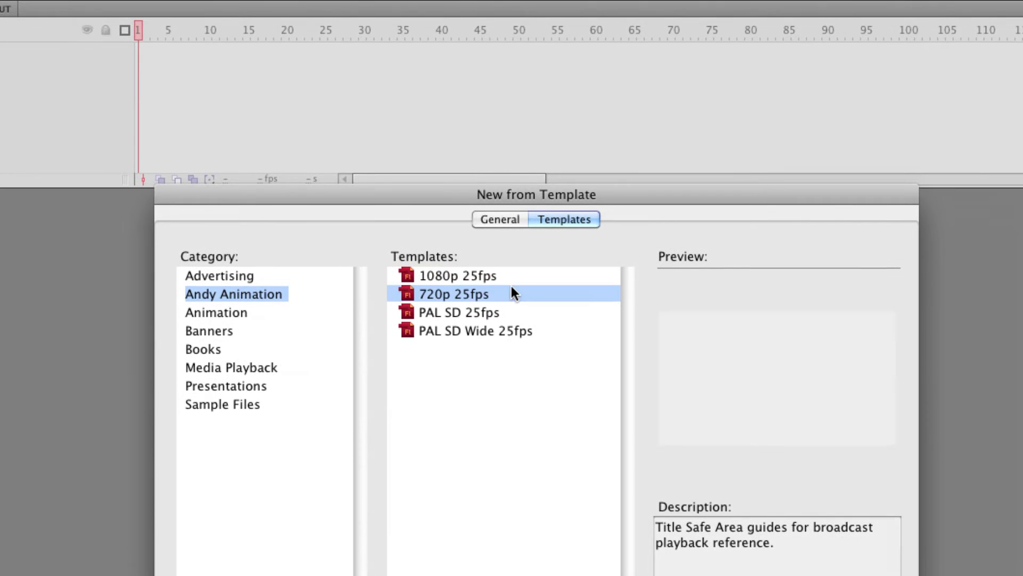
pyautogui.click(513, 276)
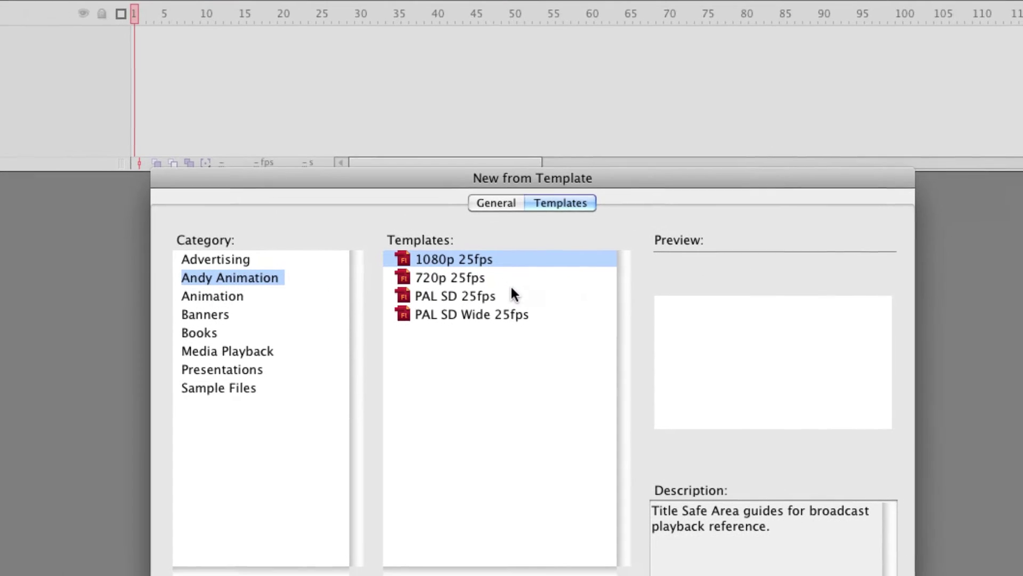
pyautogui.click(459, 308)
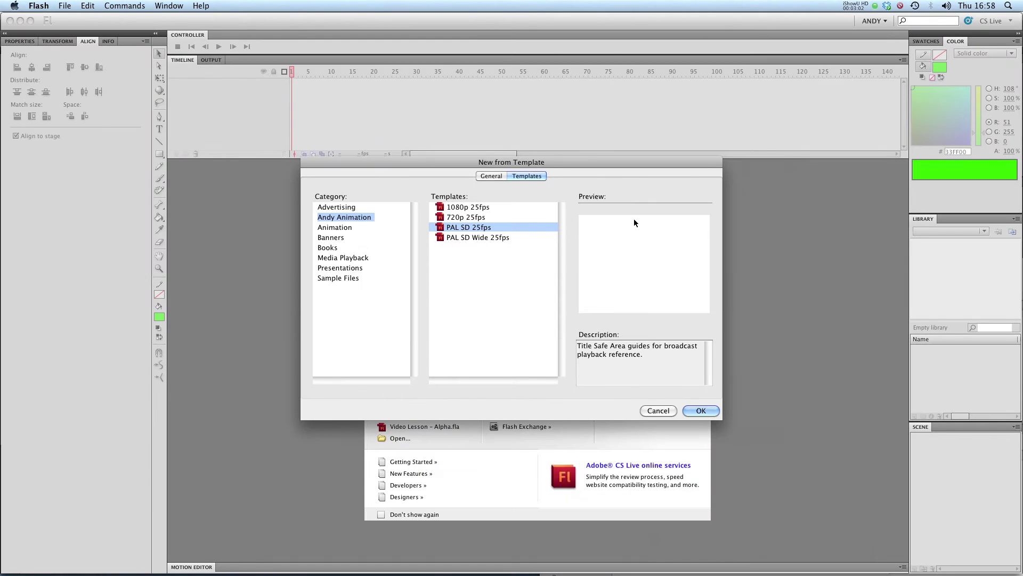
pyautogui.click(453, 238)
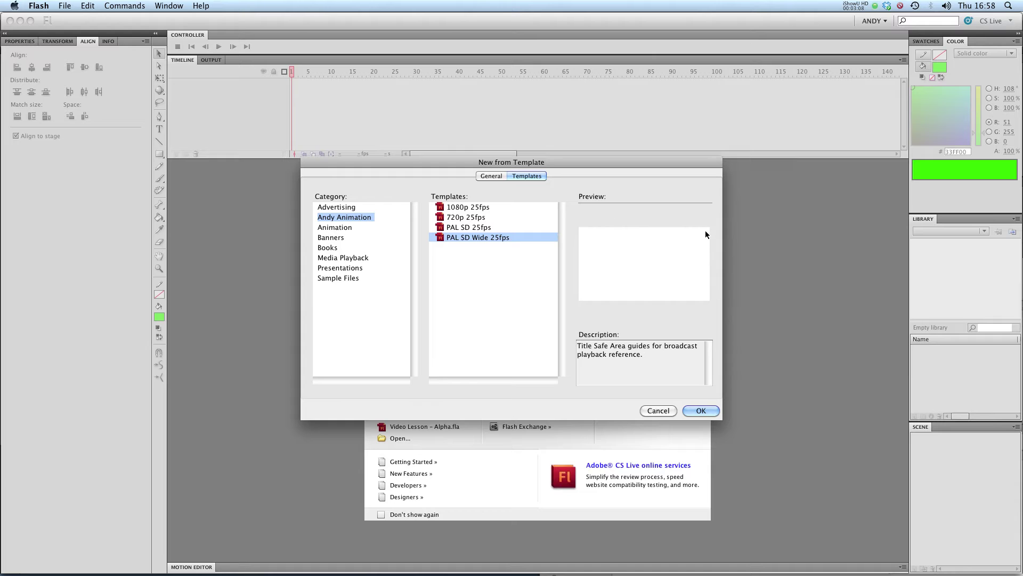
pyautogui.click(462, 228)
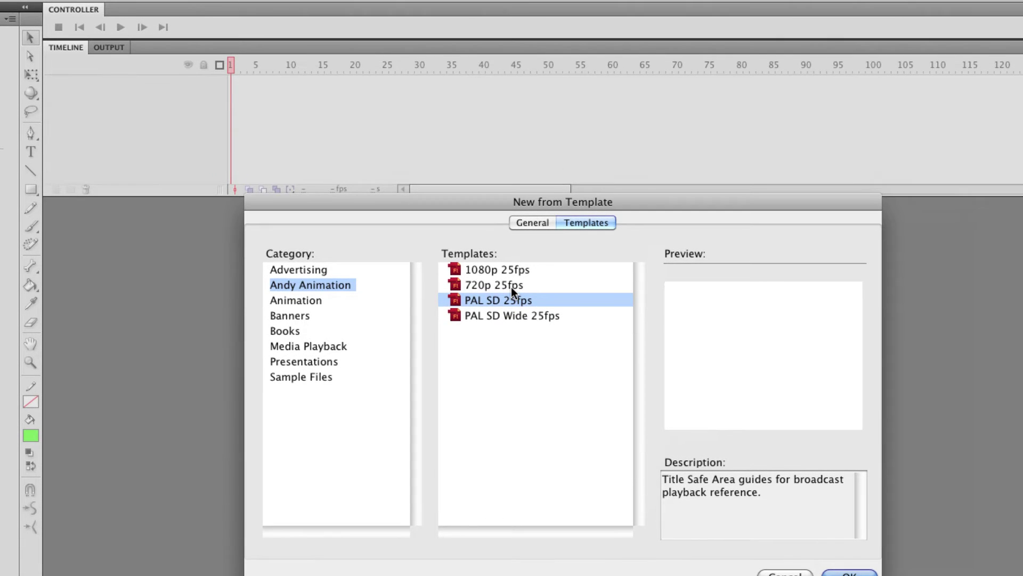
pyautogui.press('Up')
pyautogui.press('Up')
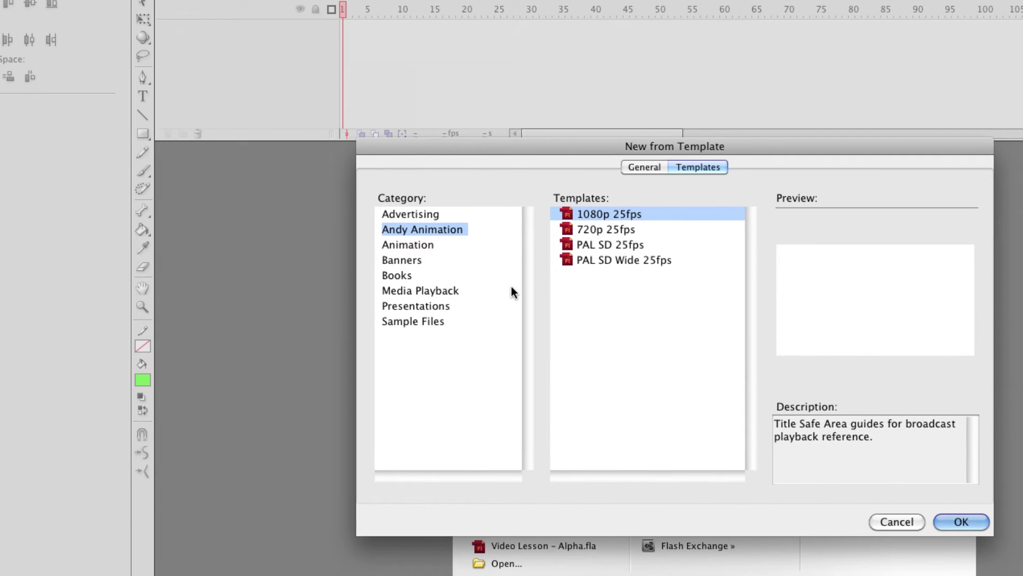
# - Browse the Media Playback Title Safe Area templates: HDTV 1080/720, PAL D1DV, and NTSC variants
pyautogui.click(395, 365)
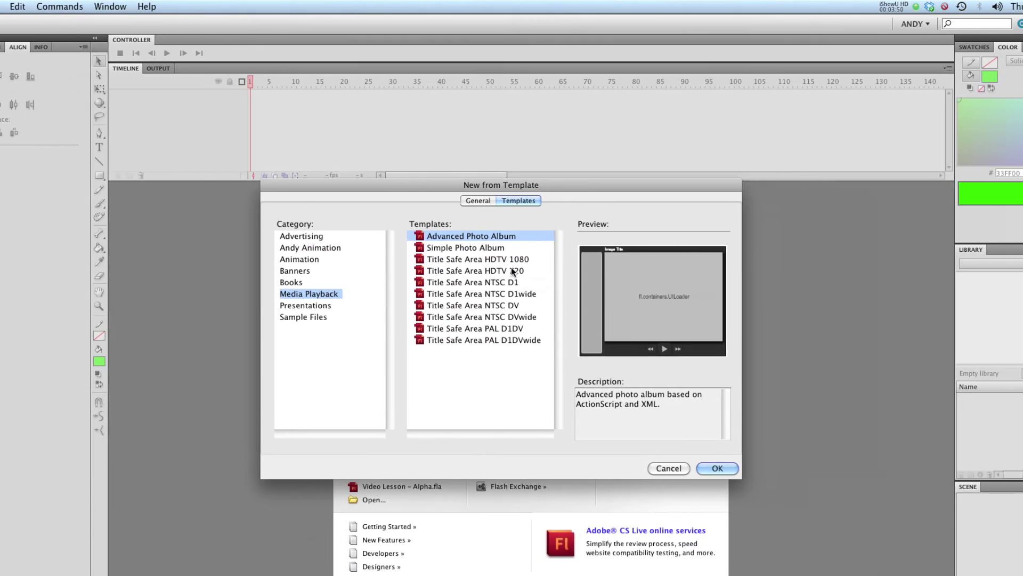
pyautogui.click(510, 261)
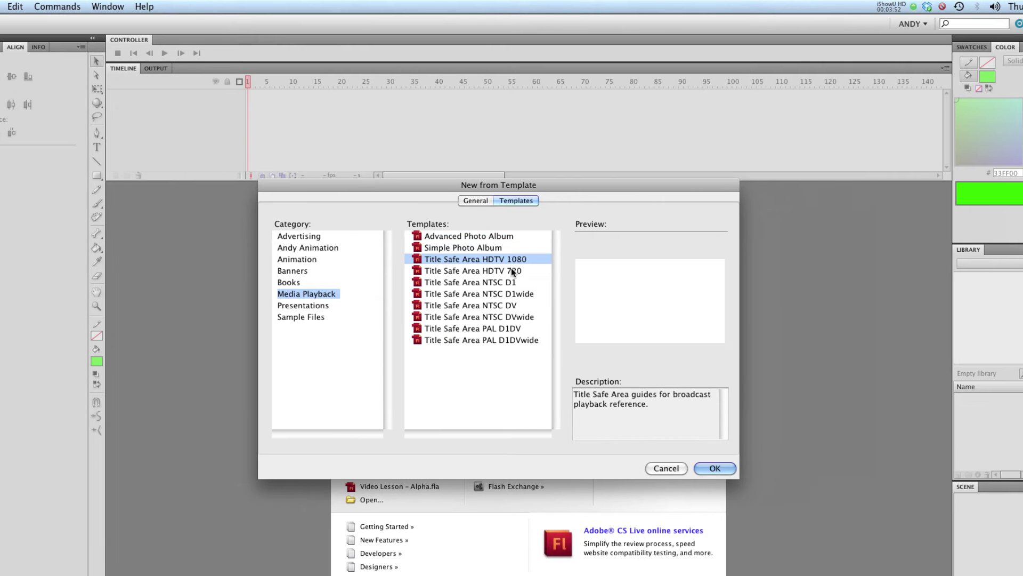
pyautogui.click(511, 268)
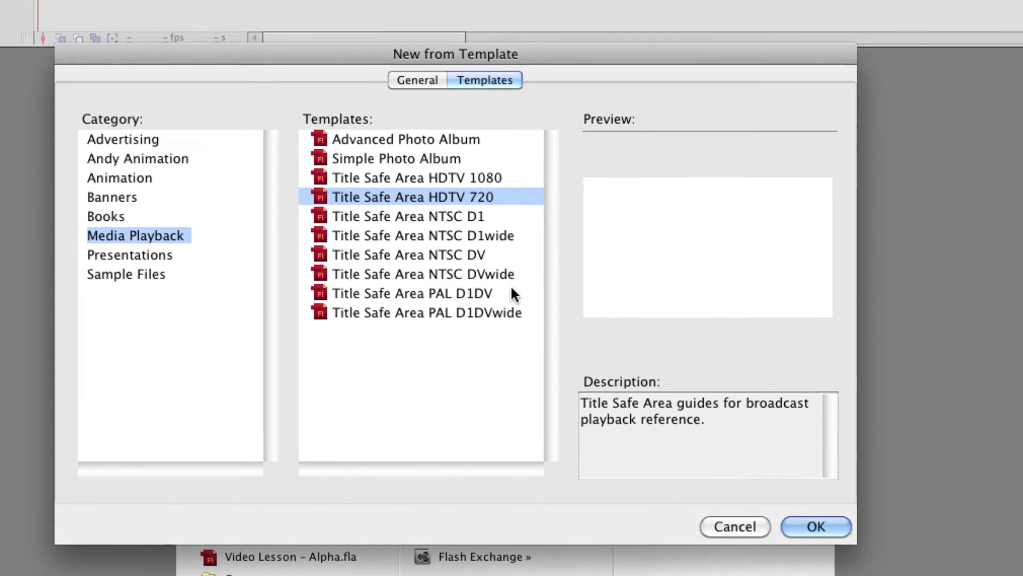
pyautogui.click(512, 293)
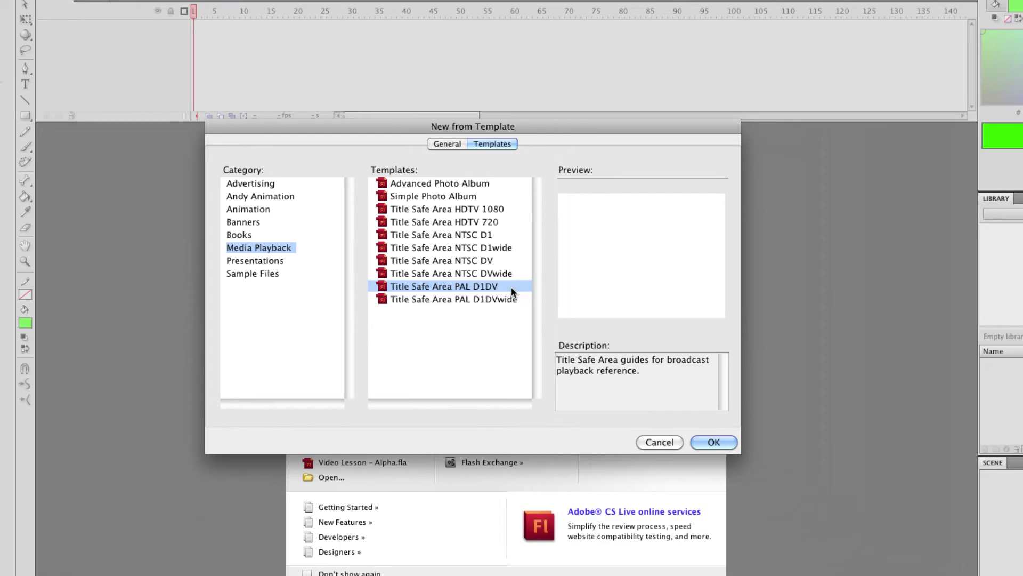
pyautogui.click(513, 300)
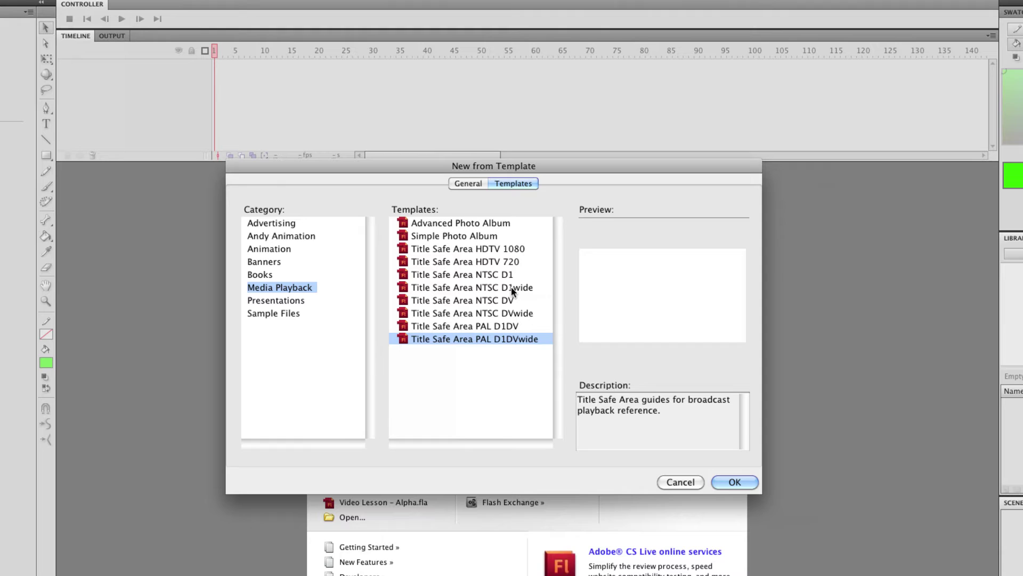
pyautogui.click(512, 288)
pyautogui.click(523, 301)
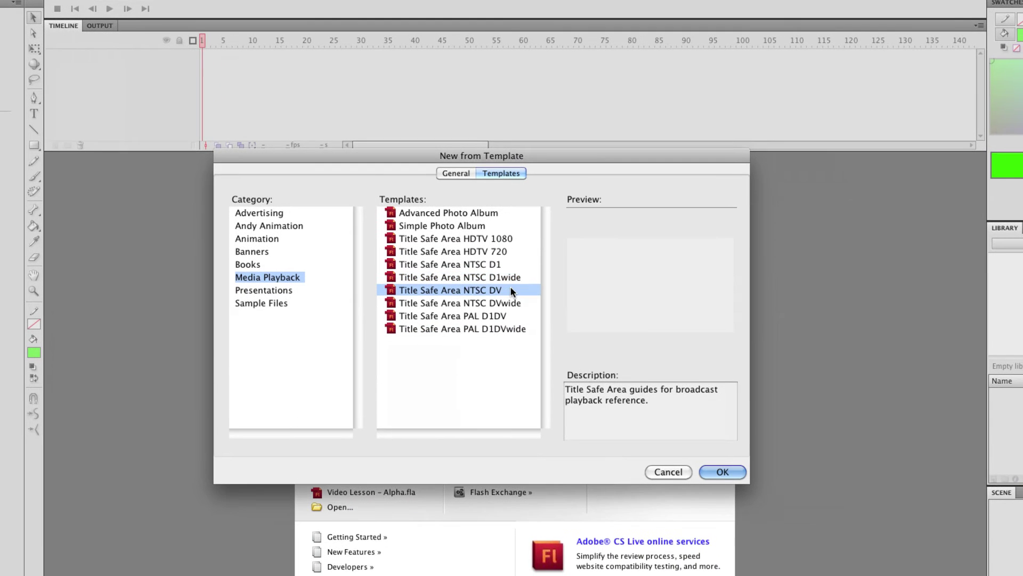
pyautogui.click(514, 302)
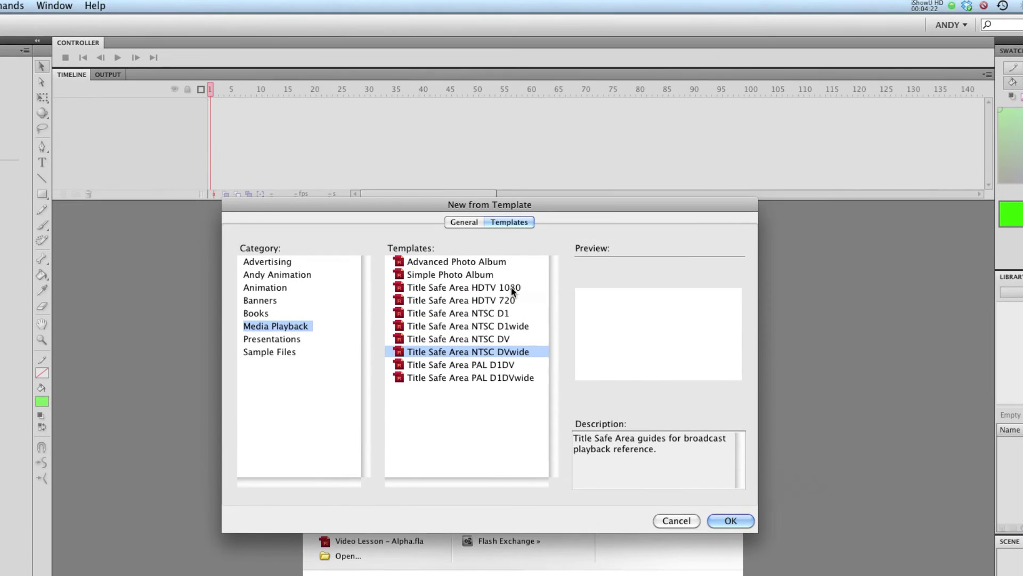
pyautogui.click(512, 287)
pyautogui.click(515, 299)
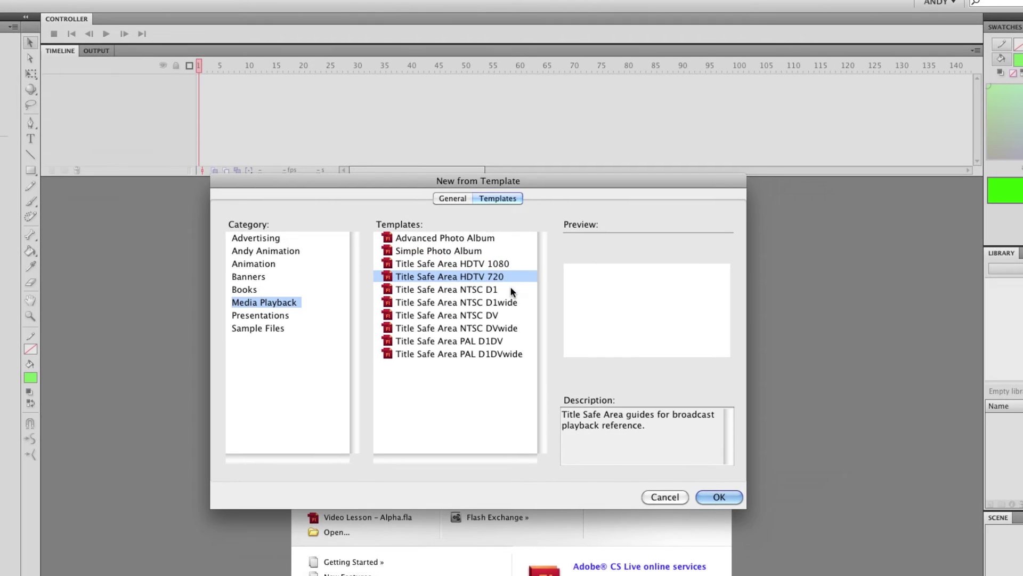
pyautogui.click(510, 301)
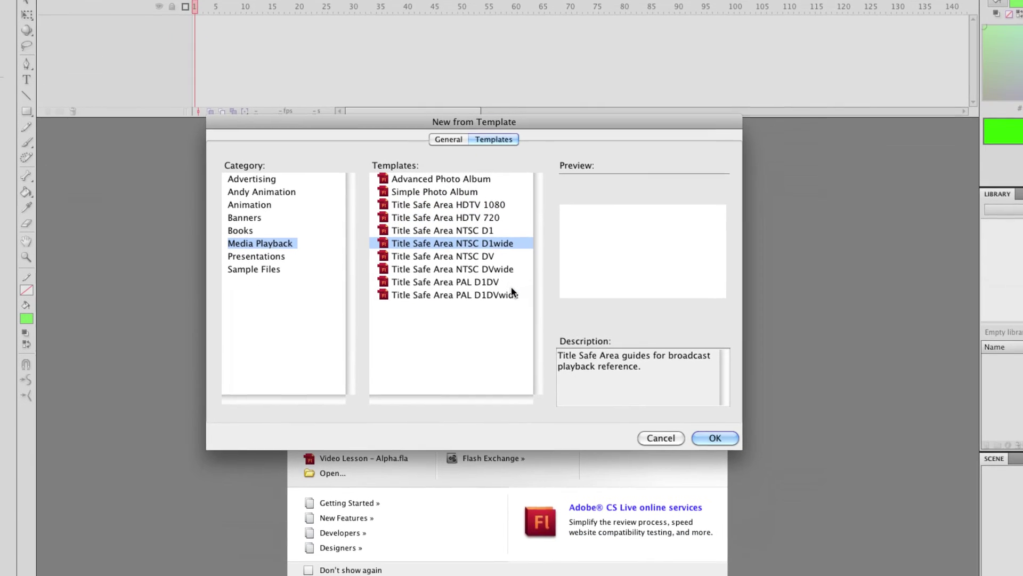
pyautogui.click(512, 292)
pyautogui.click(510, 284)
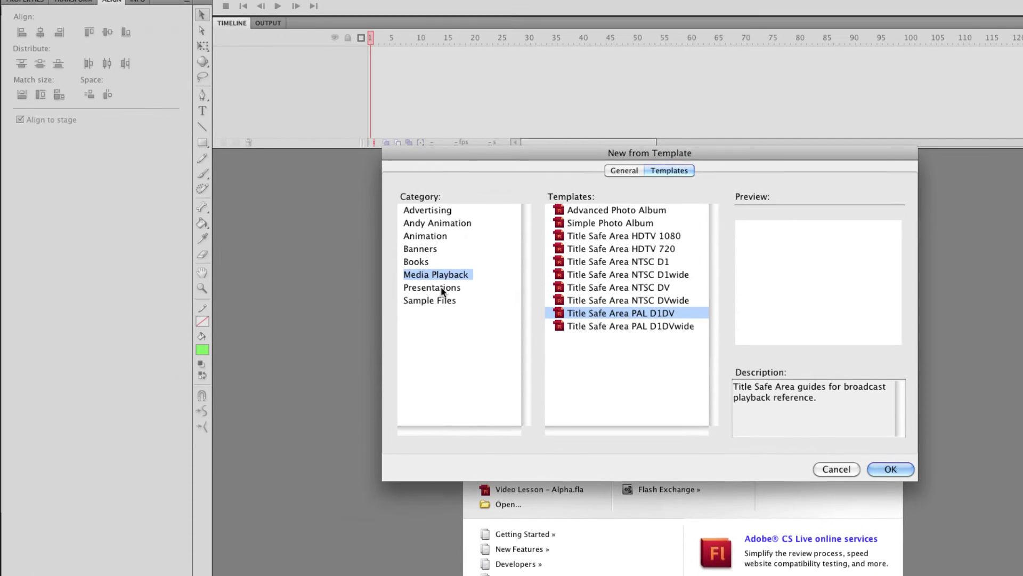
# - Check Presentations and Sample Files, then create a document from Andy Animation's 720p 25fps template
pyautogui.click(373, 295)
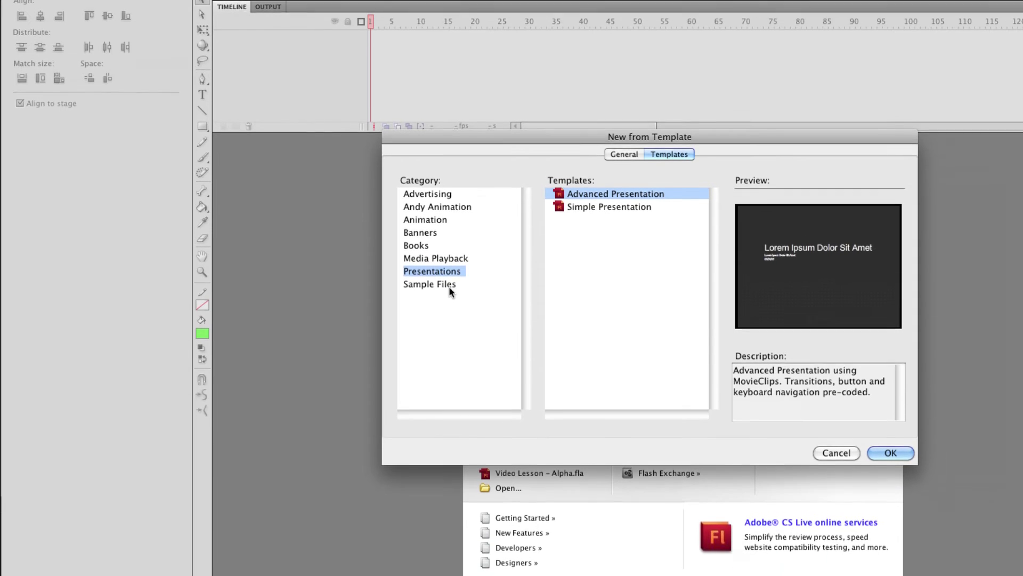
pyautogui.click(449, 286)
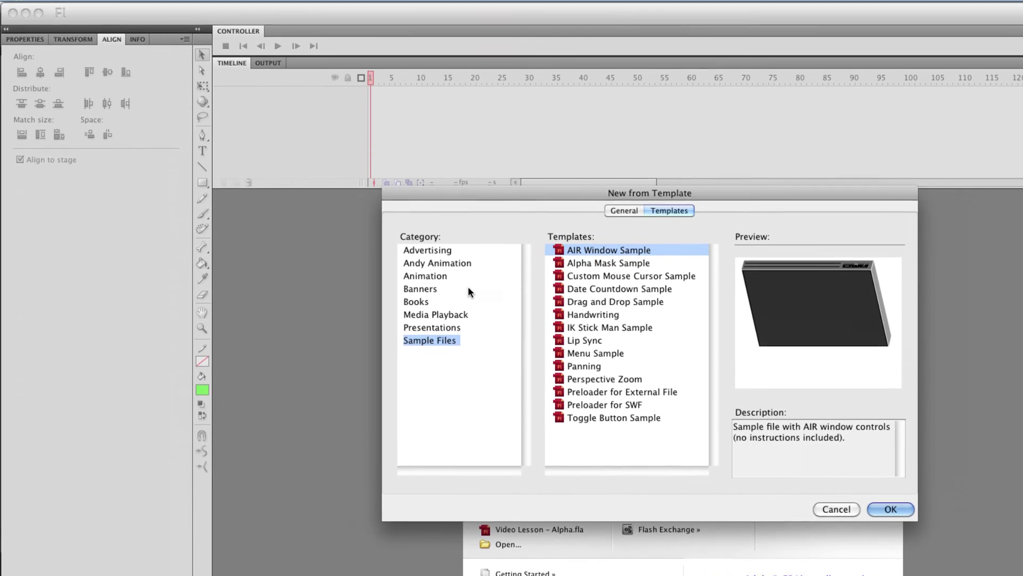
pyautogui.click(308, 203)
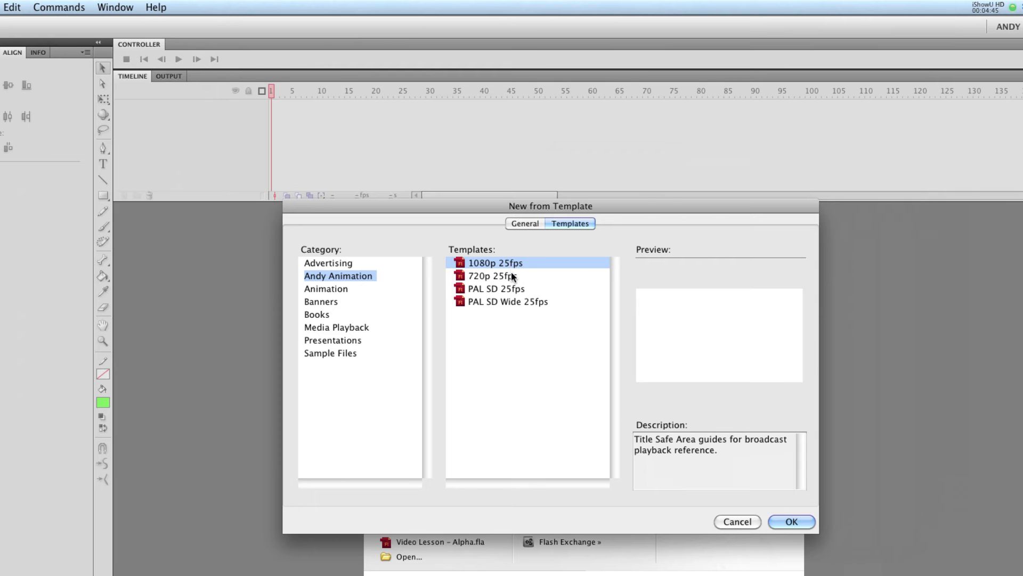
pyautogui.doubleClick(511, 275)
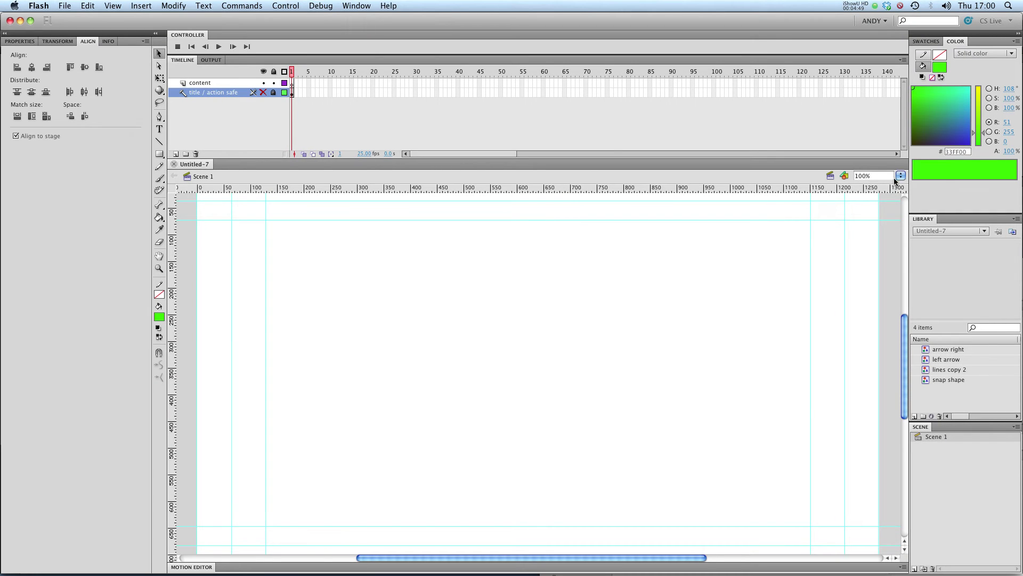
# - Fit the stage in the window and confirm a 25 fps frame rate in Properties
pyautogui.click(900, 176)
pyautogui.click(899, 135)
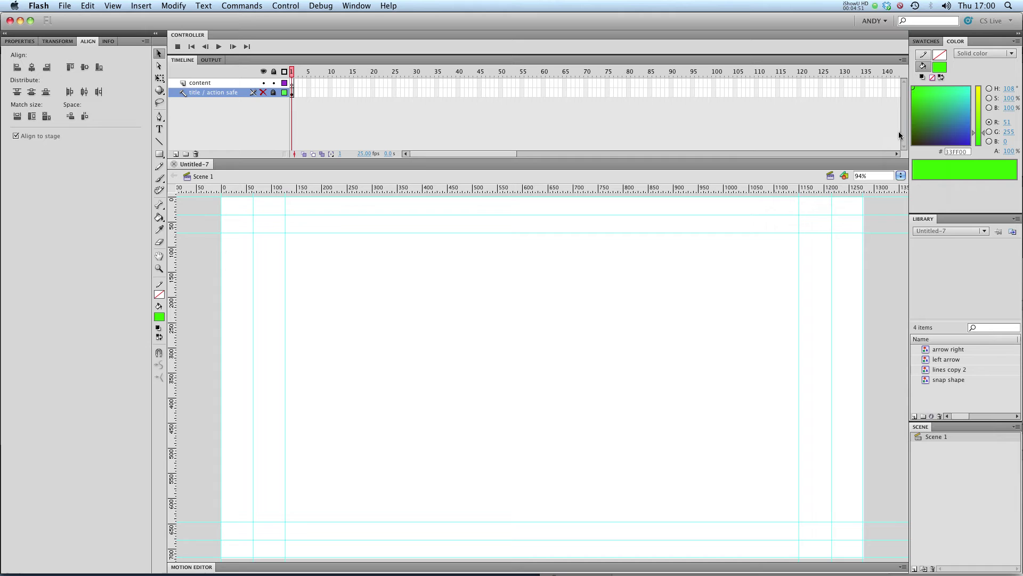
pyautogui.click(11, 42)
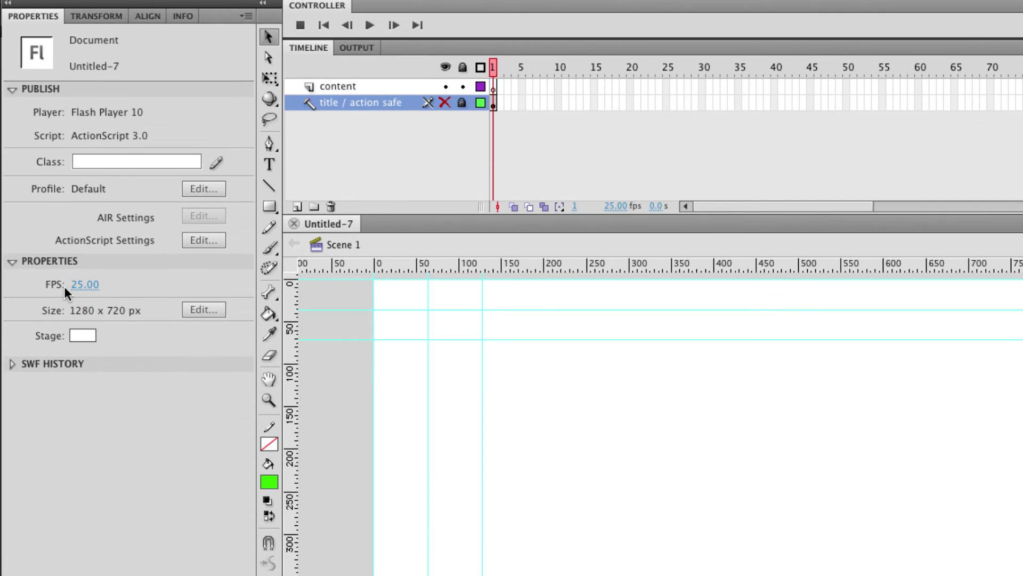
pyautogui.click(95, 290)
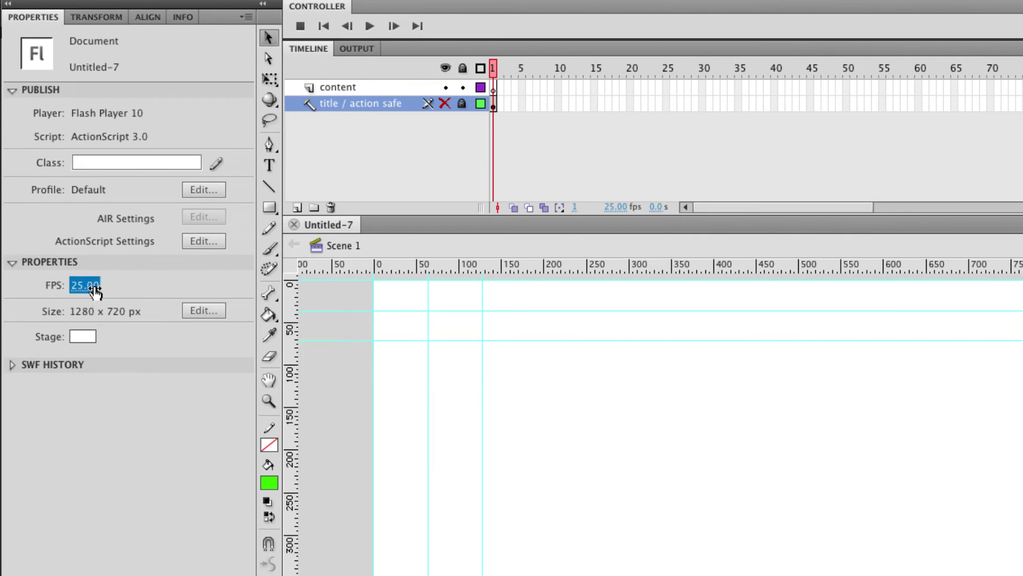
pyautogui.press('Return')
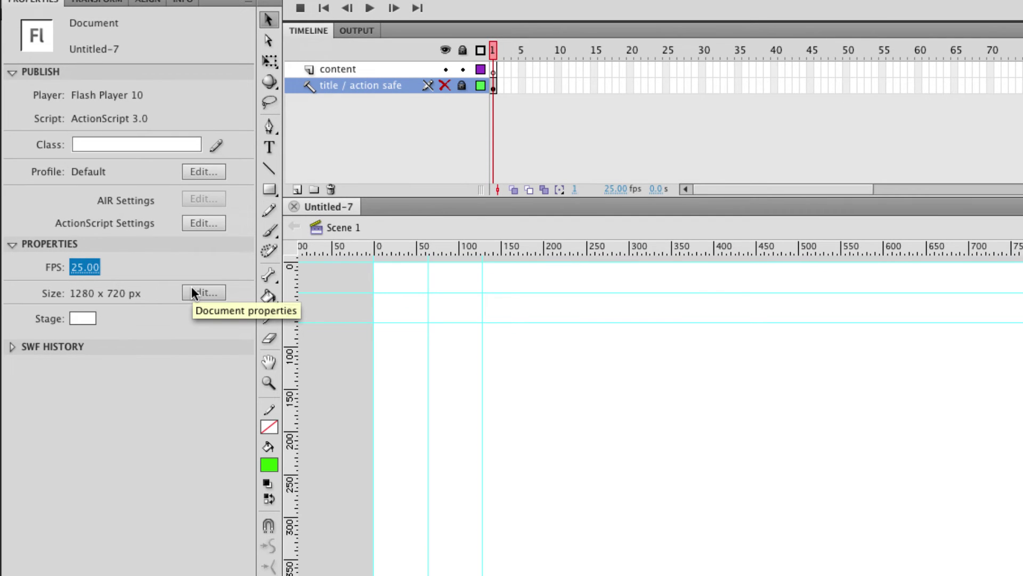
# - Set the background colour to blue #3399FF in Document Settings, keeping Pixels ruler units
pyautogui.click(194, 293)
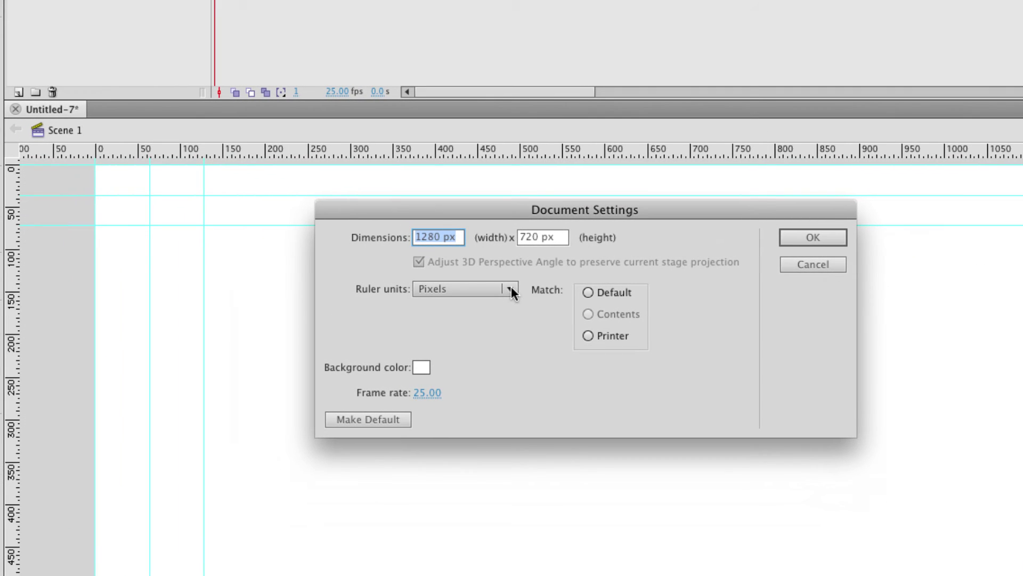
pyautogui.click(511, 288)
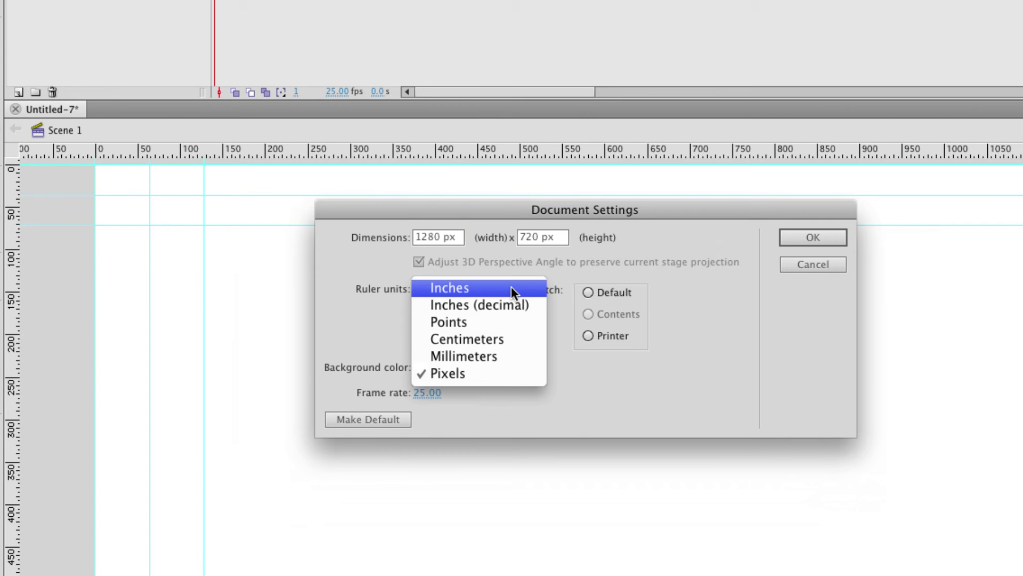
pyautogui.press('Escape')
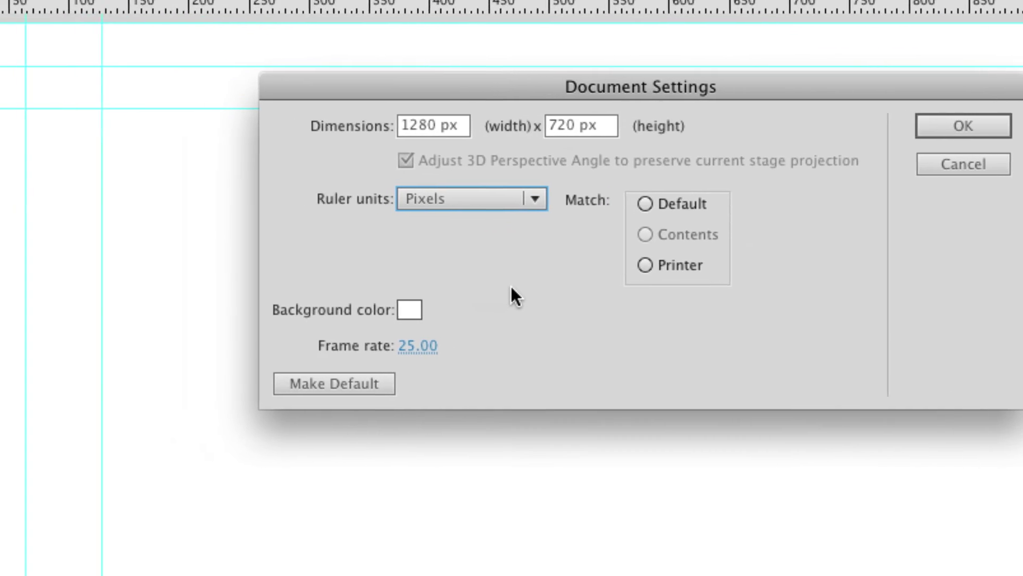
pyautogui.click(482, 296)
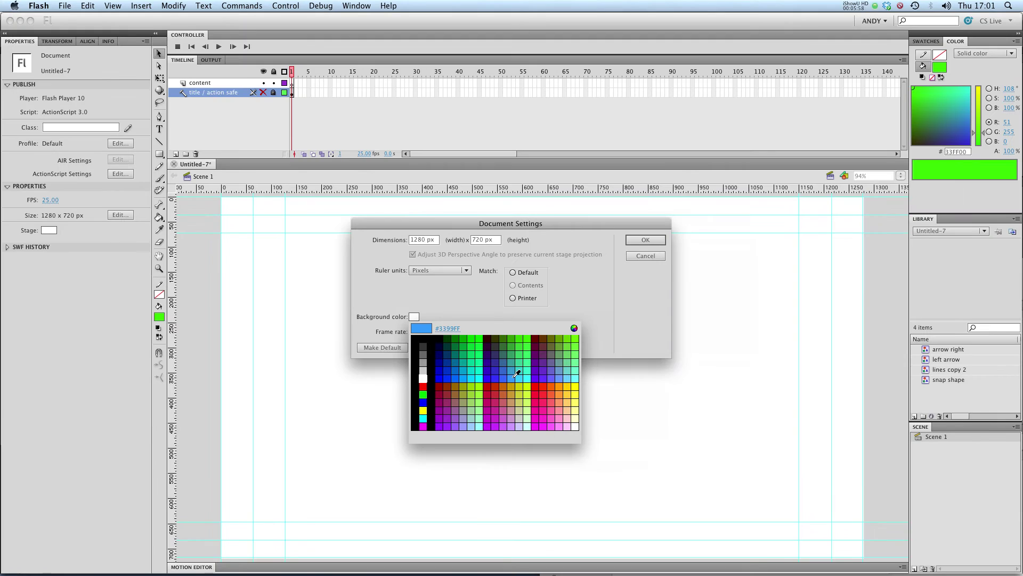
pyautogui.click(516, 375)
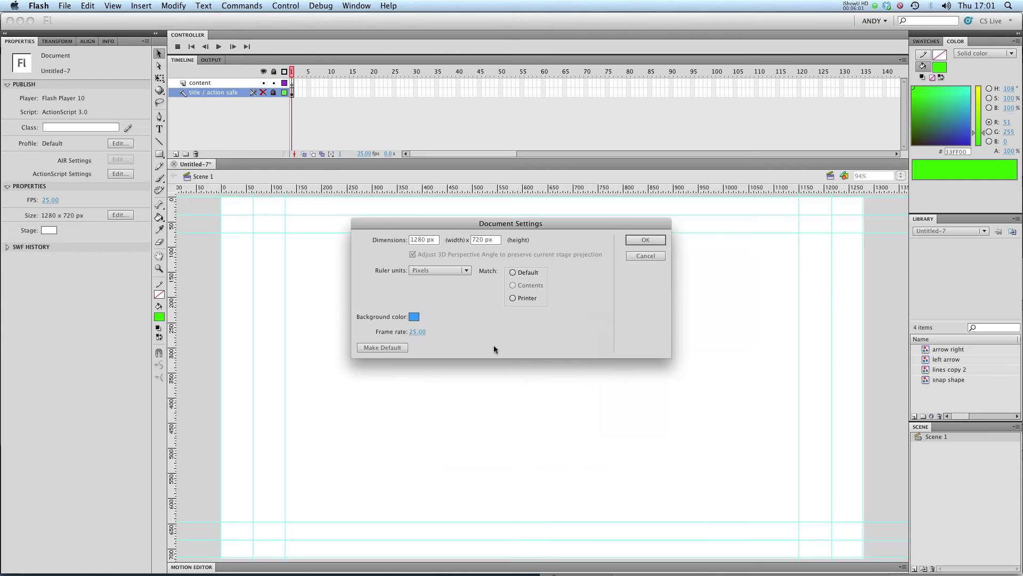
pyautogui.click(649, 241)
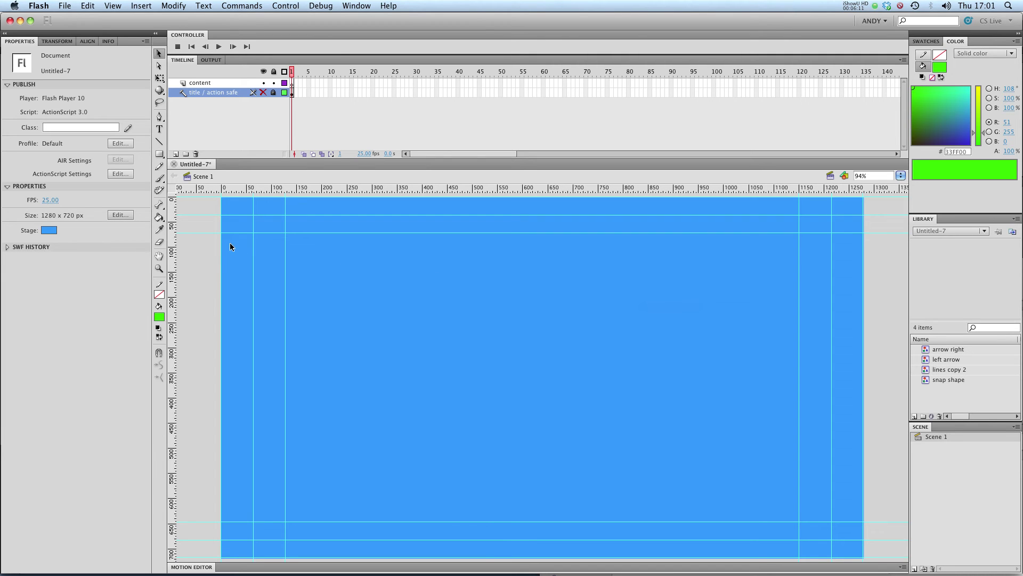
# - Try a black Stage colour in Properties, then switch it back to white
pyautogui.click(53, 230)
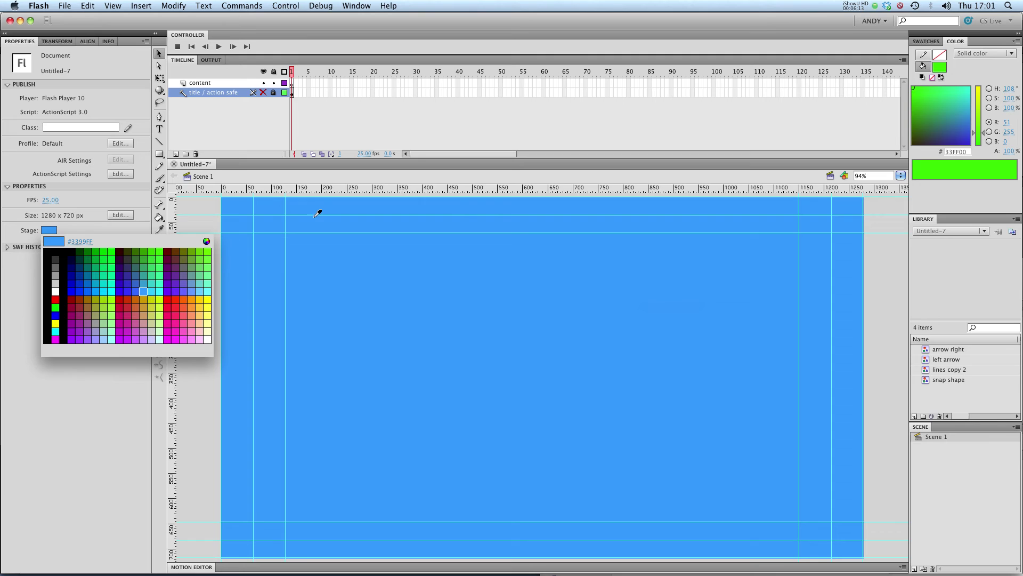
pyautogui.click(55, 288)
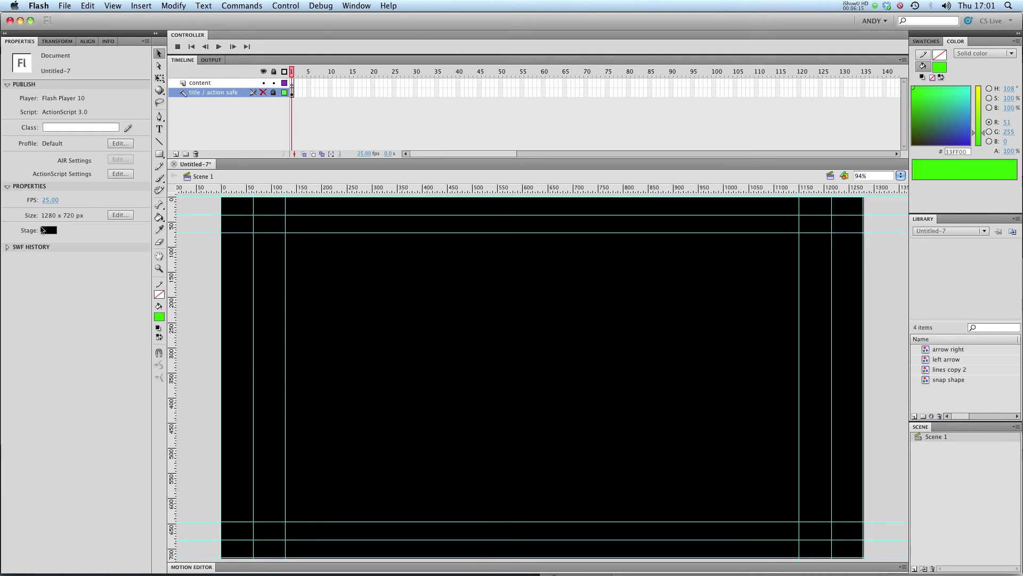
pyautogui.click(49, 230)
pyautogui.click(55, 292)
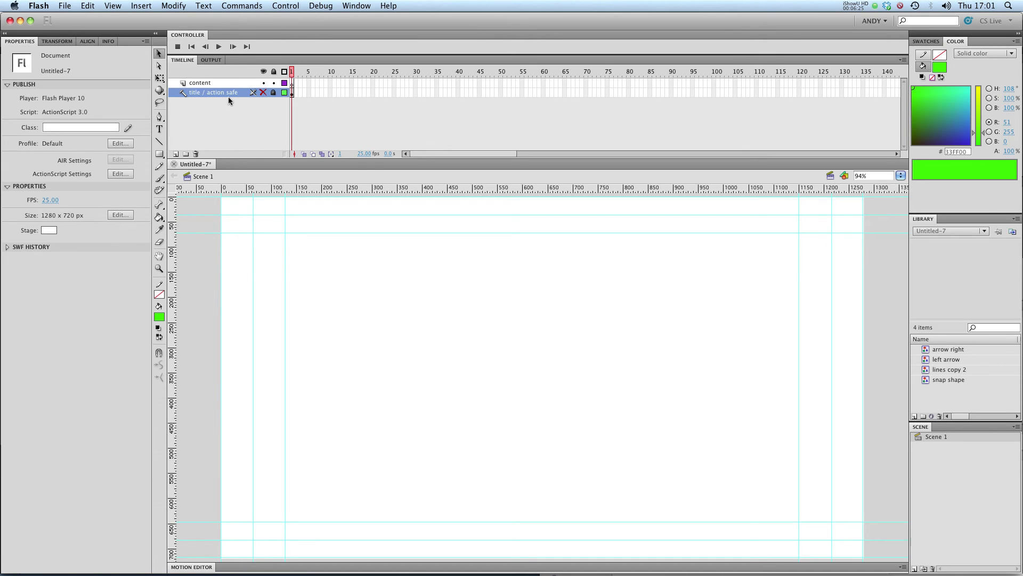
# - Draw a green #33FF00 rectangle covering the whole stage on the content layer
pyautogui.click(158, 153)
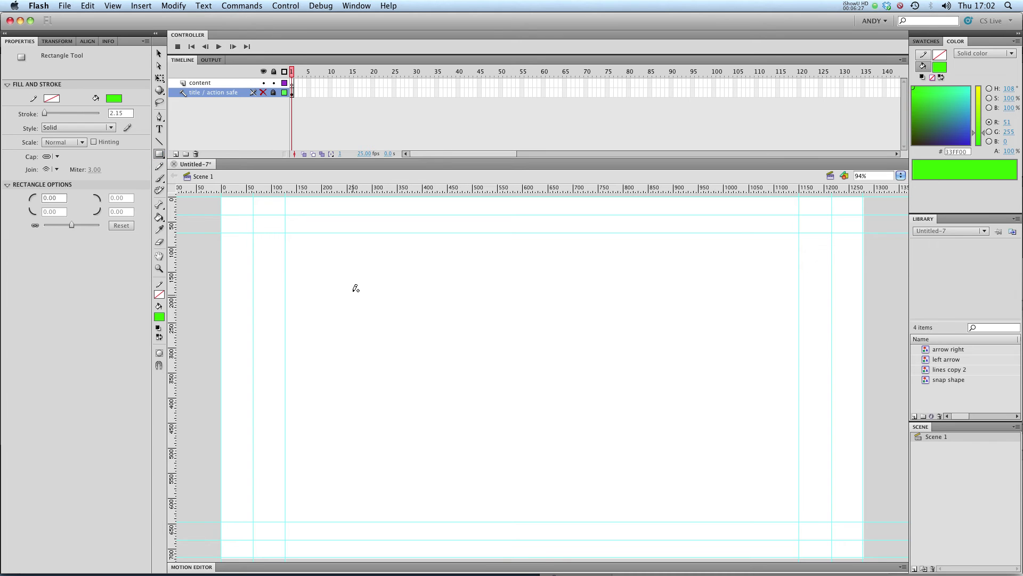
pyautogui.click(230, 83)
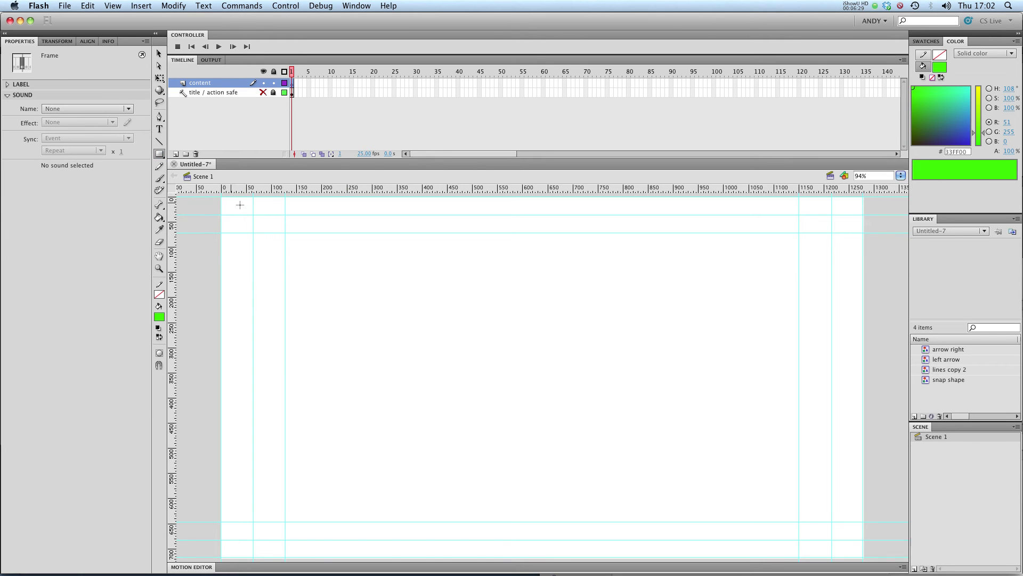
pyautogui.moveTo(221, 198); pyautogui.dragTo(863, 558)
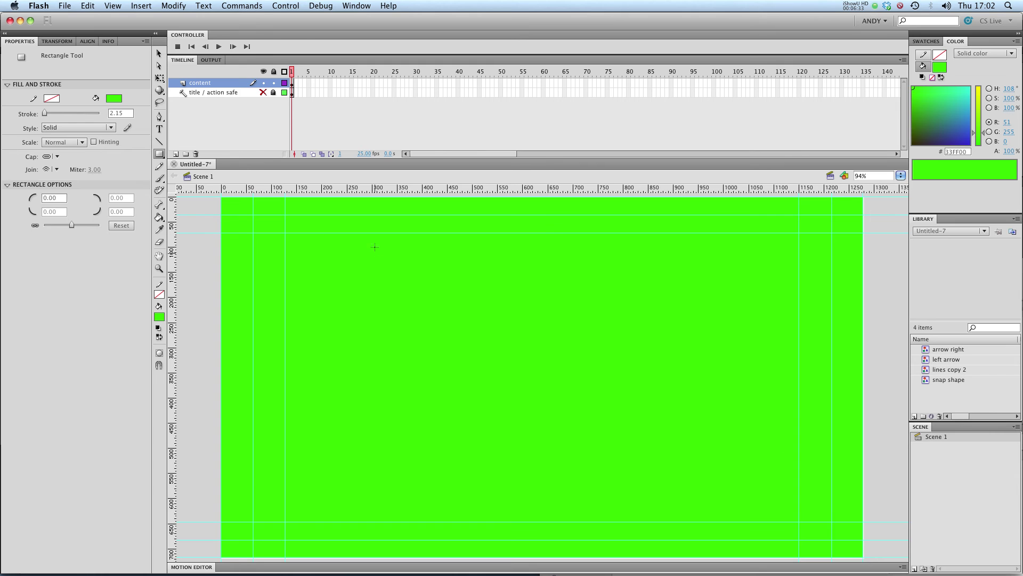
# - Delete the title / action safe layer, rename content to 'bg' and lock it
pyautogui.click(214, 92)
pyautogui.click(196, 154)
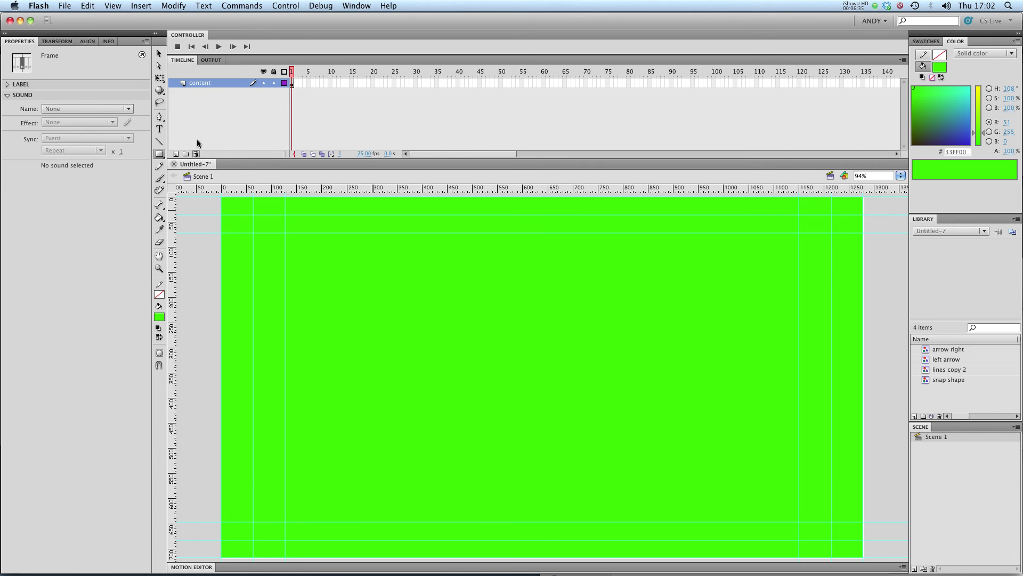
pyautogui.doubleClick(199, 83)
pyautogui.write('bg')
pyautogui.press('Return')
pyautogui.click(273, 83)
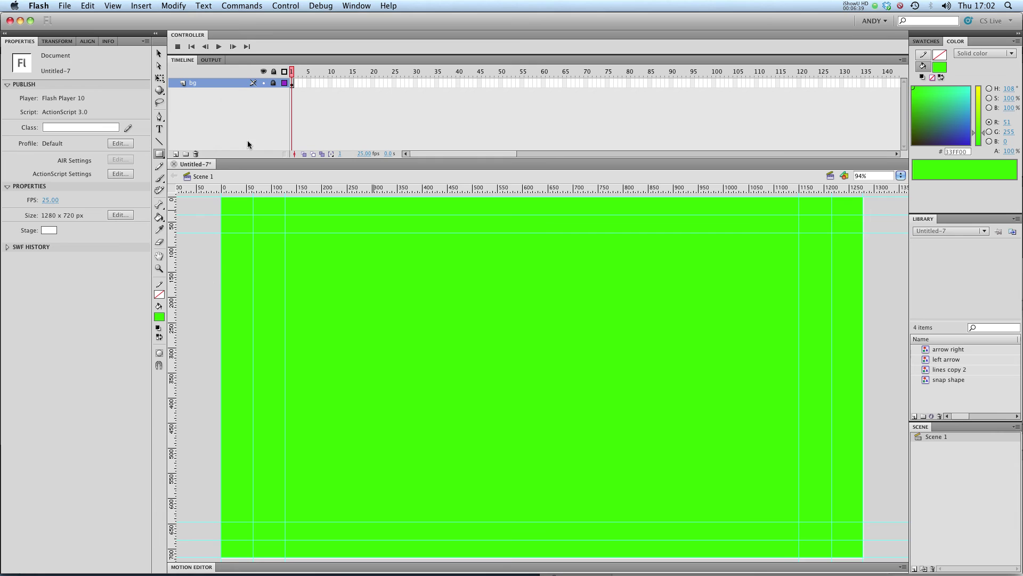